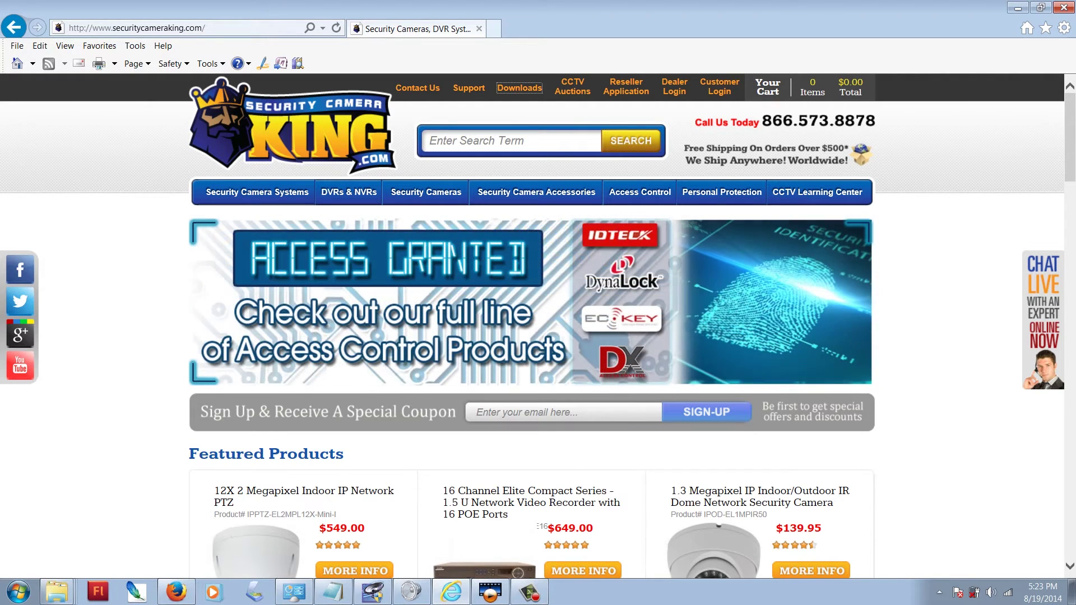
- Open the site's Downloads page in a new tab and go to the Tools and Software Downloads category
{"action": "left_click", "coordinate": [137, 27]}
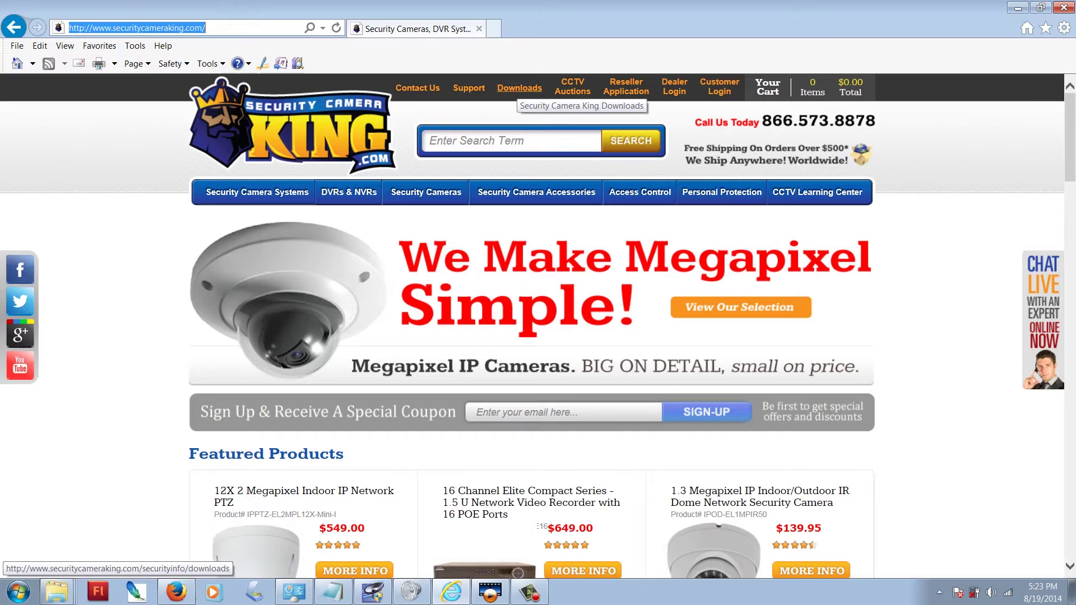
{"action": "middle_click", "coordinate": [520, 88]}
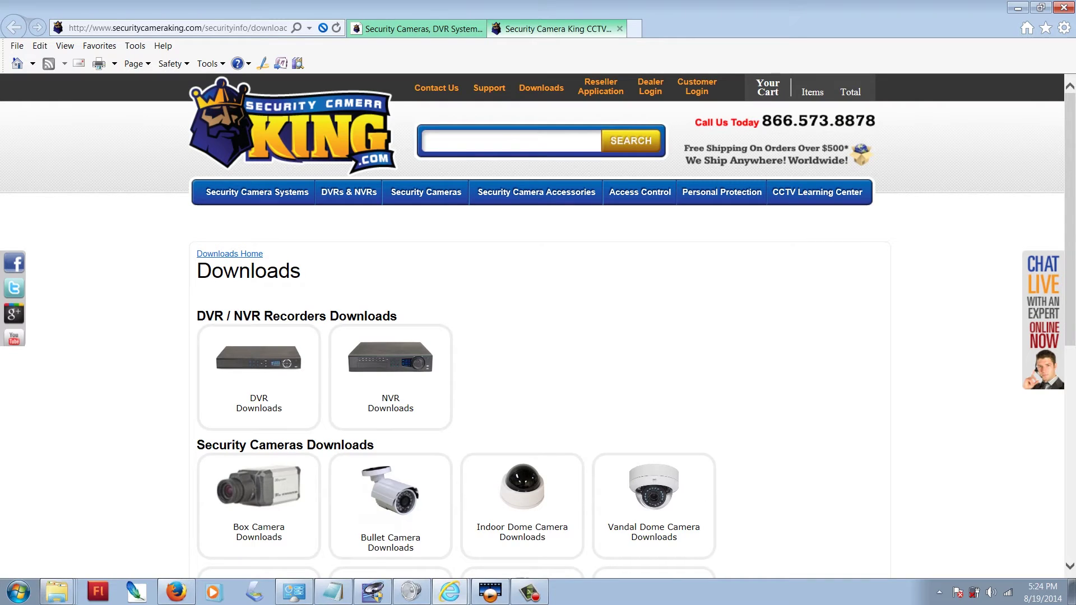
{"action": "scroll", "coordinate": [538, 325], "scroll_direction": "down", "scroll_amount": 7}
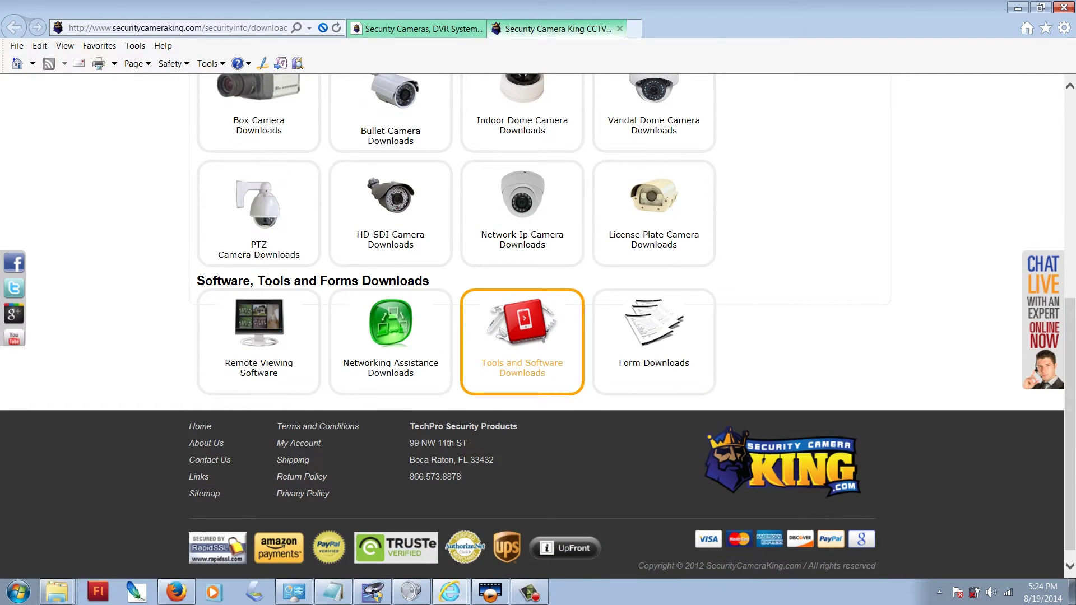
{"action": "left_click", "coordinate": [521, 336]}
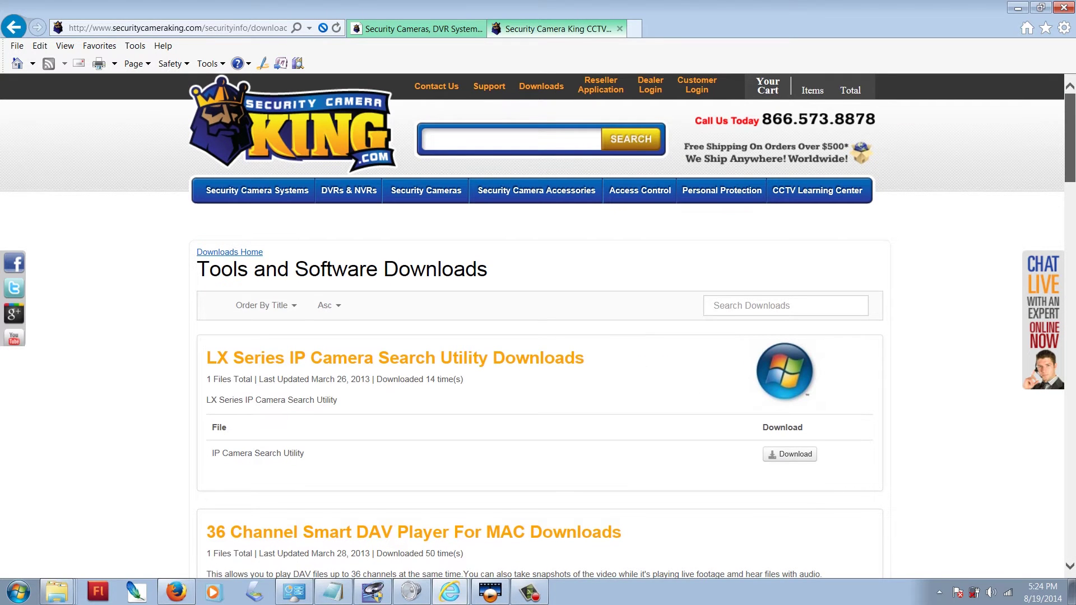
- Find Video Player and Converter Downloads on the next page of the listing and save the File Player-Latest Version zip
{"action": "scroll", "coordinate": [538, 325], "scroll_direction": "down", "scroll_amount": 10}
{"action": "left_click", "coordinate": [844, 432]}
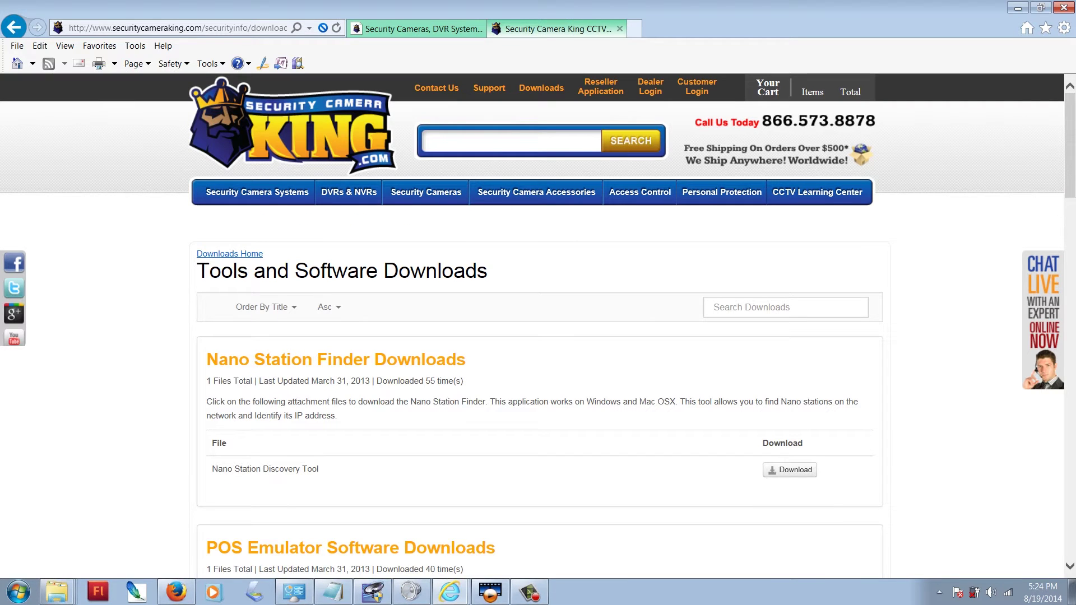
{"action": "scroll", "coordinate": [538, 325], "scroll_direction": "down", "scroll_amount": 15}
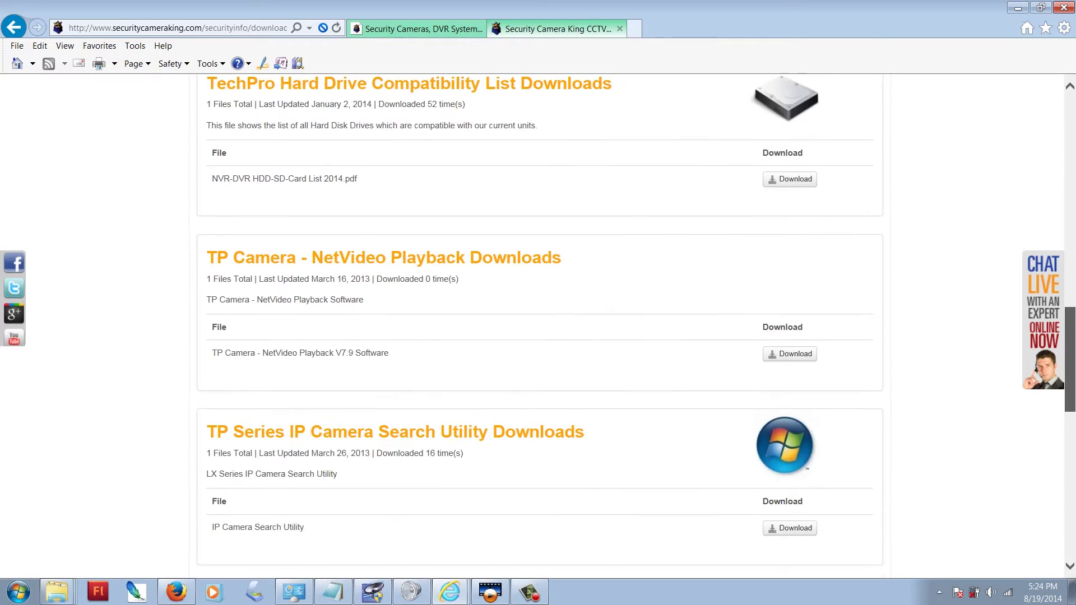
{"action": "scroll", "coordinate": [539, 325], "scroll_direction": "down", "scroll_amount": 3}
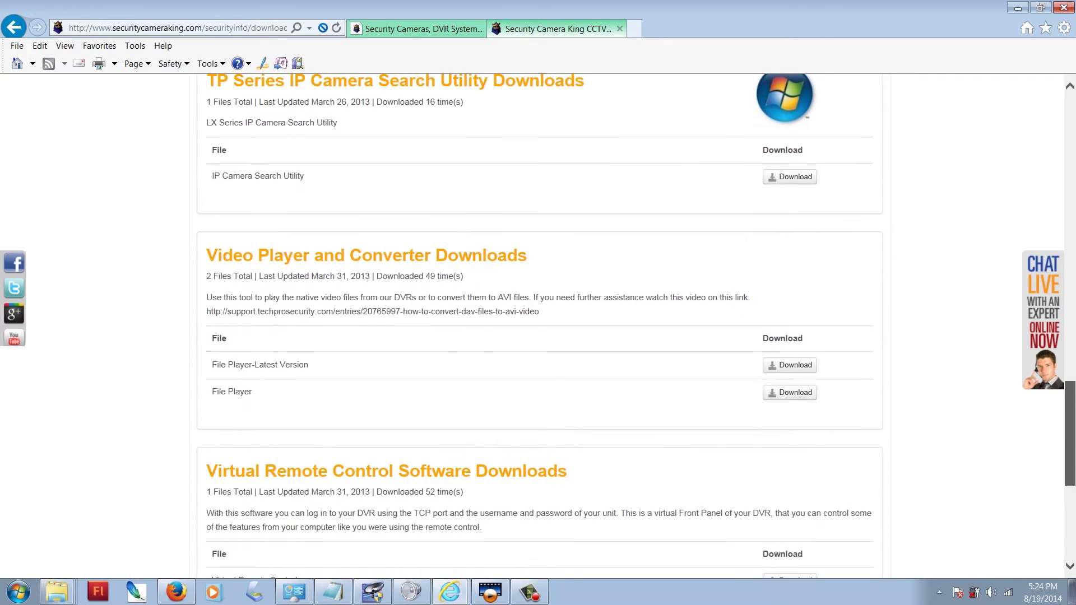
{"action": "scroll", "coordinate": [538, 325], "scroll_direction": "up", "scroll_amount": 1}
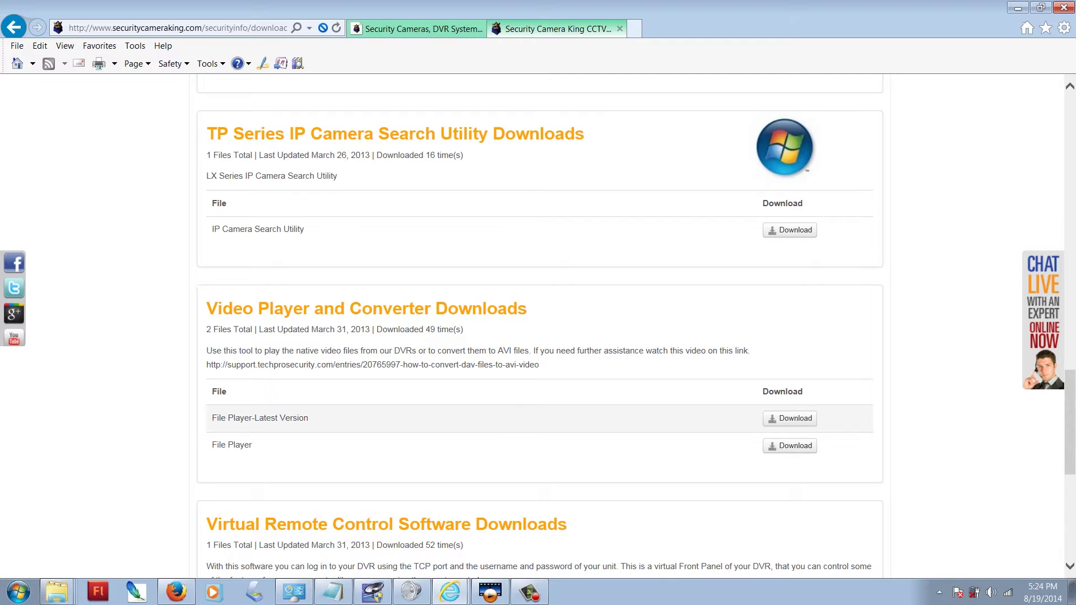
{"action": "left_click", "coordinate": [790, 418]}
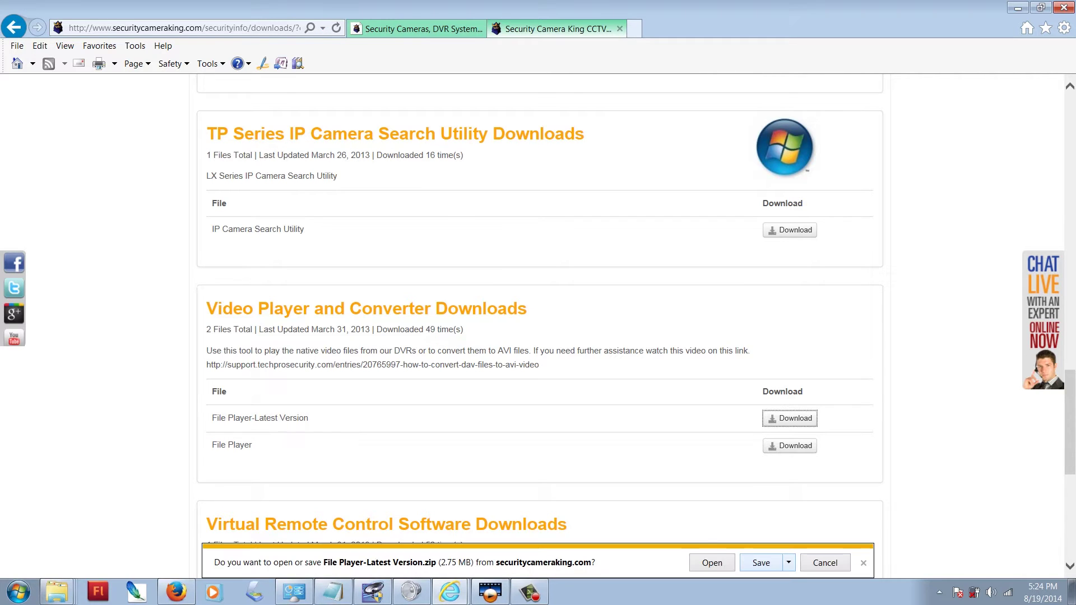
{"action": "left_click", "coordinate": [760, 563]}
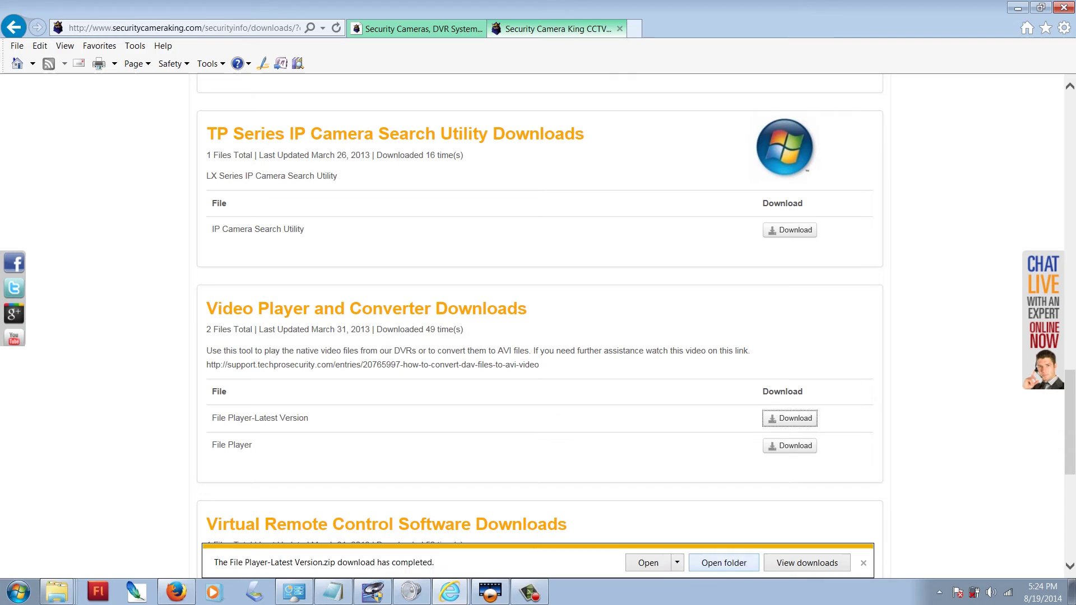
- Extract File Player-Latest Version.zip within the Downloads folder and open the extracted folder
{"action": "left_click", "coordinate": [724, 563]}
{"action": "double_click", "coordinate": [504, 439]}
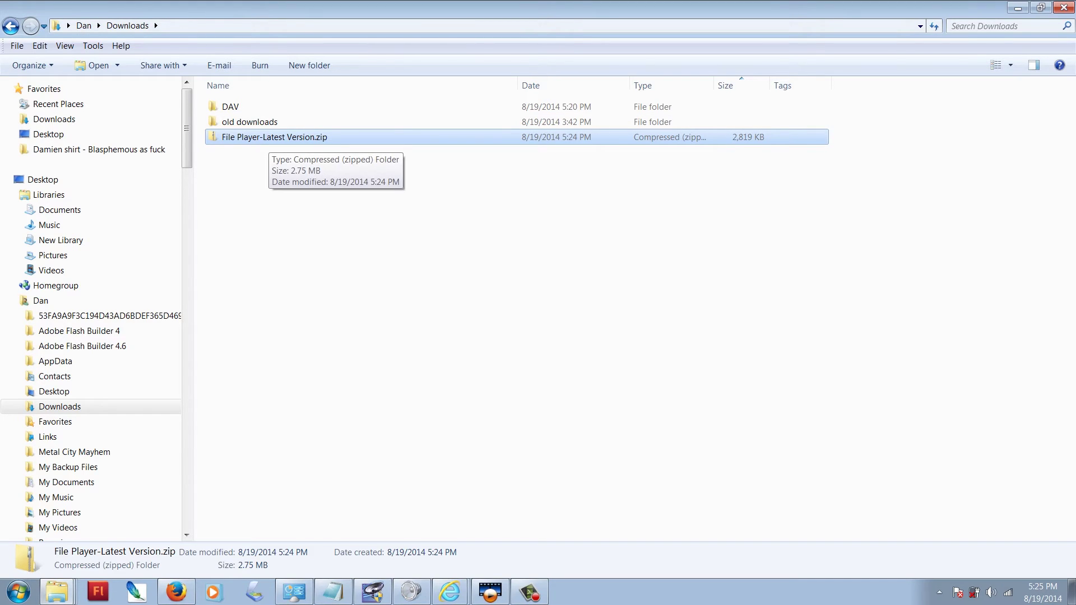
{"action": "right_click", "coordinate": [270, 137]}
{"action": "left_click", "coordinate": [355, 213]}
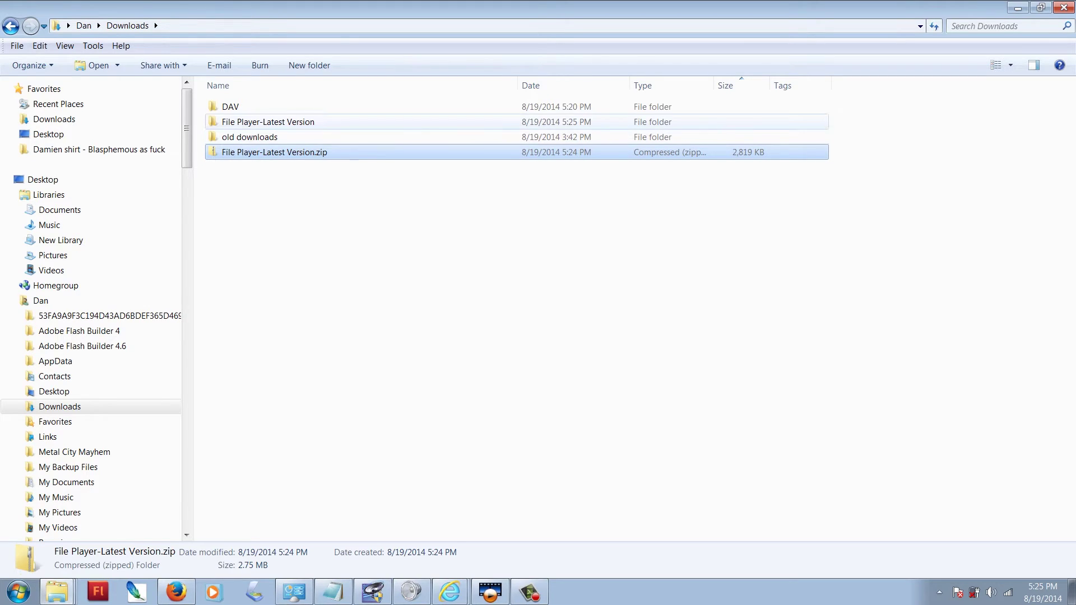
{"action": "double_click", "coordinate": [268, 122]}
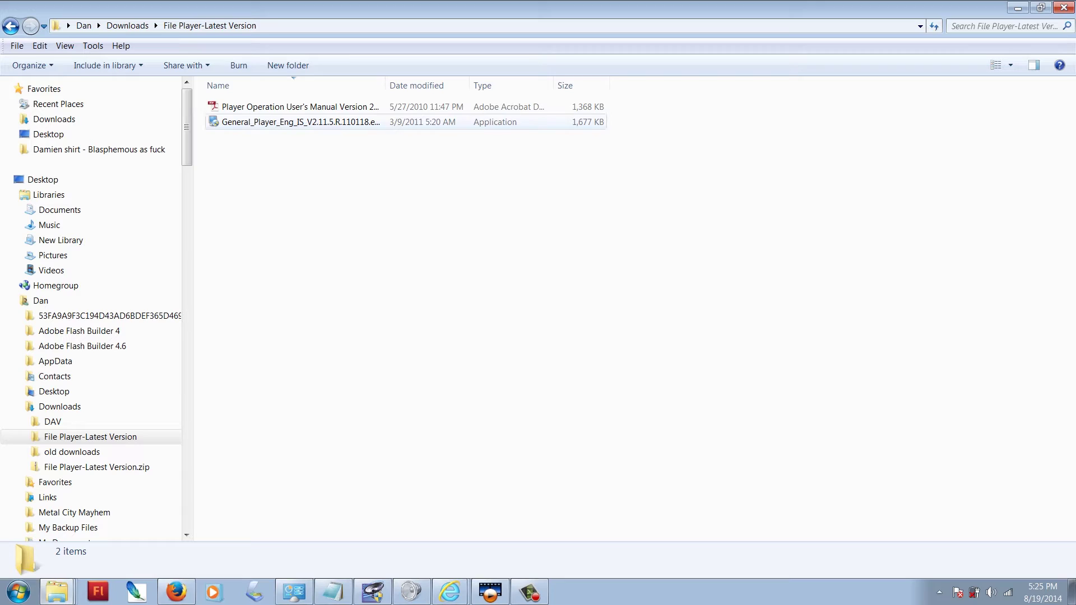
- Run the General_Player_Eng installer and install player 2.11.5 to C:\Program Files (x86)\player with the default settings
{"action": "left_click", "coordinate": [301, 121]}
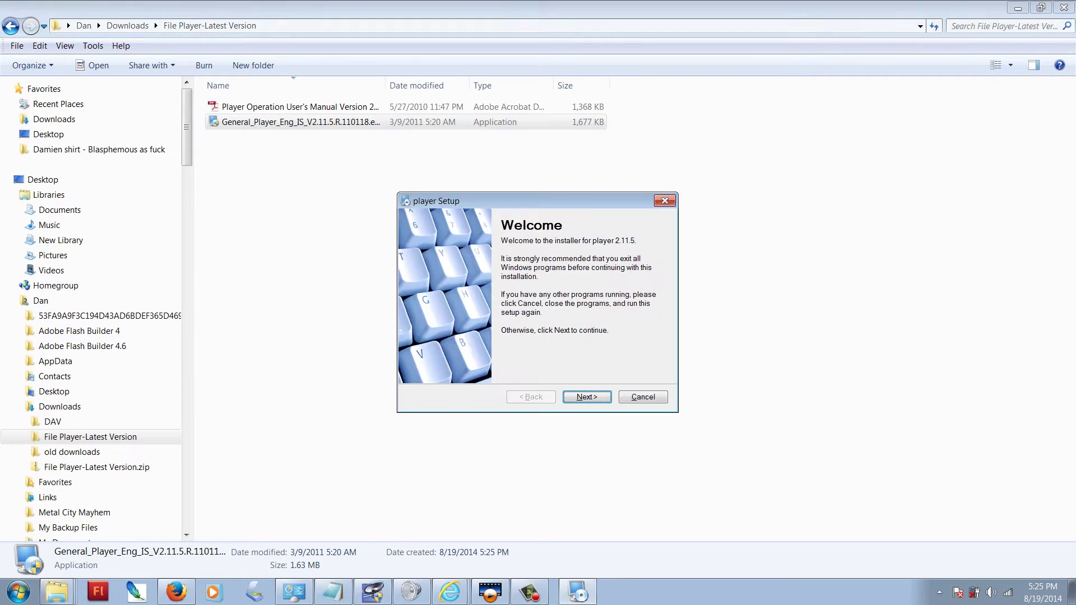
{"action": "left_click", "coordinate": [587, 397]}
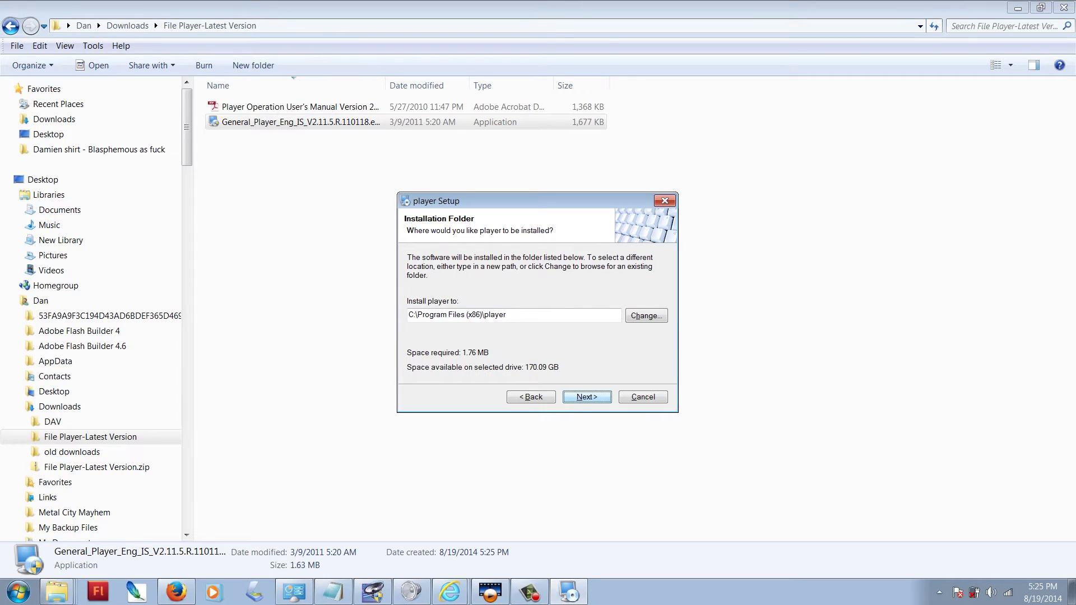
{"action": "key", "text": "Return"}
{"action": "key", "text": "Return"}
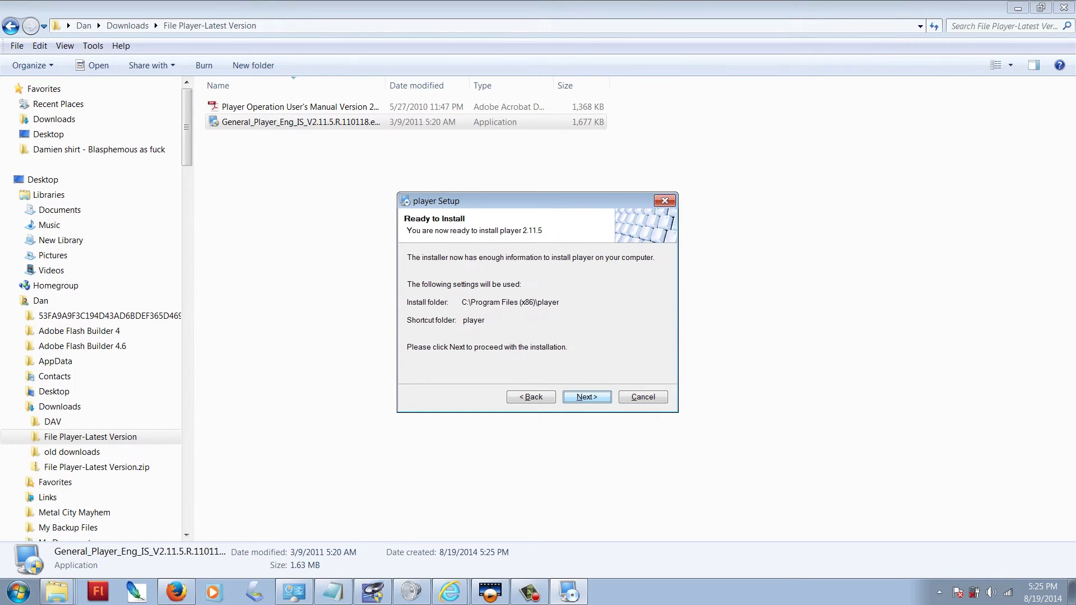
{"action": "key", "text": "Return"}
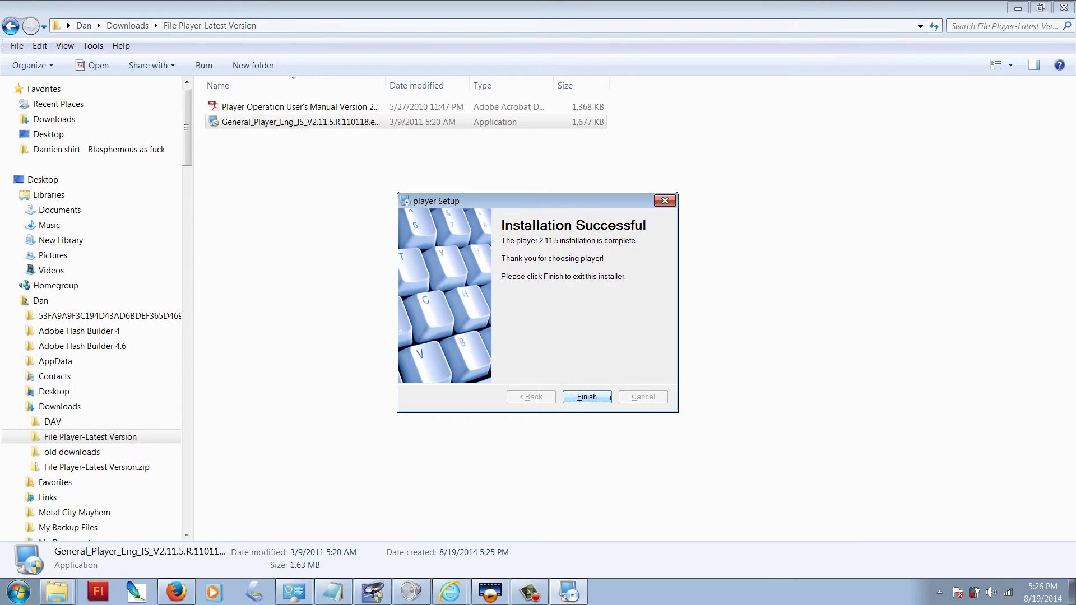
{"action": "key", "text": "Return"}
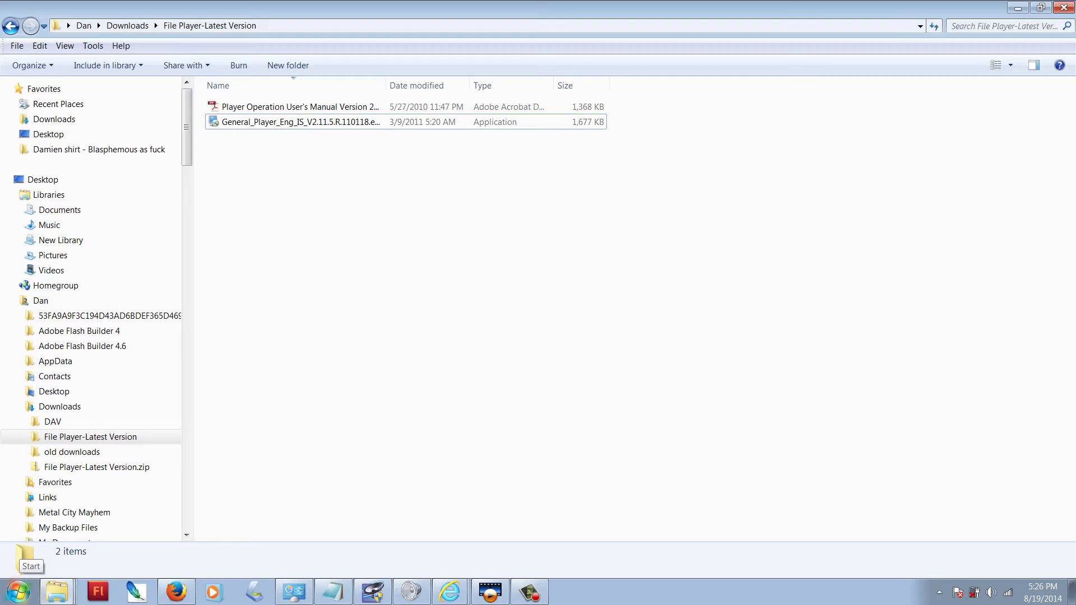
- Search the installed programs for "play" and launch the Player application
{"action": "left_click", "coordinate": [19, 593]}
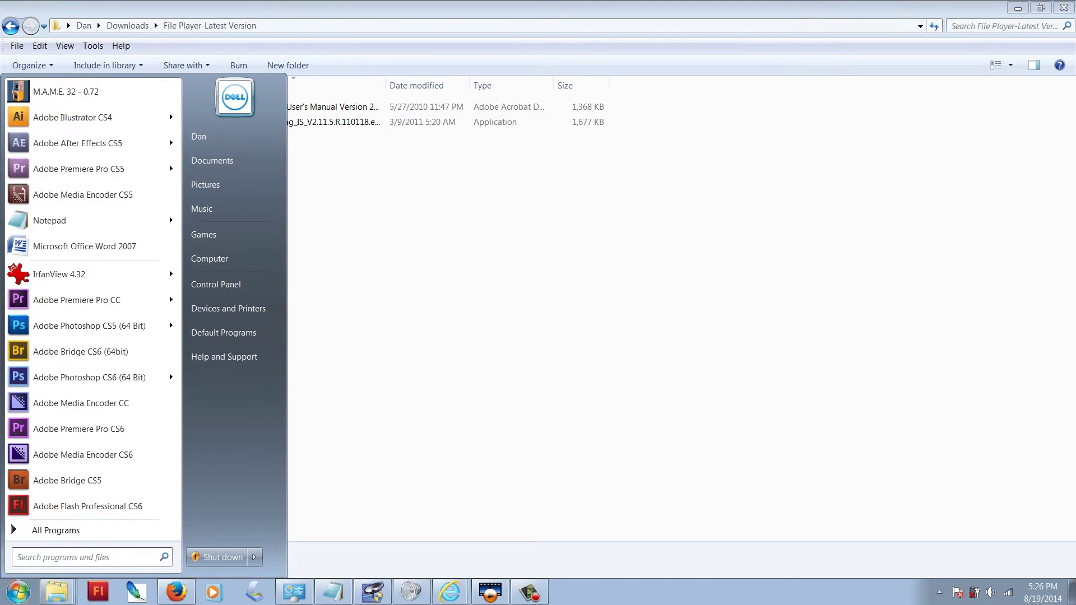
{"action": "type", "text": "pla"}
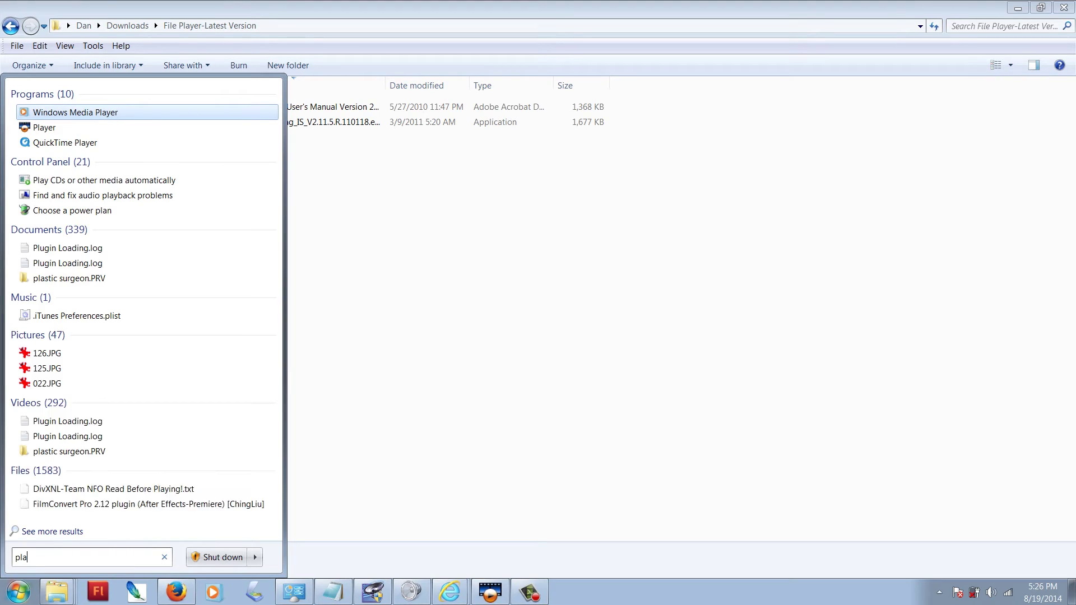
{"action": "type", "text": "y"}
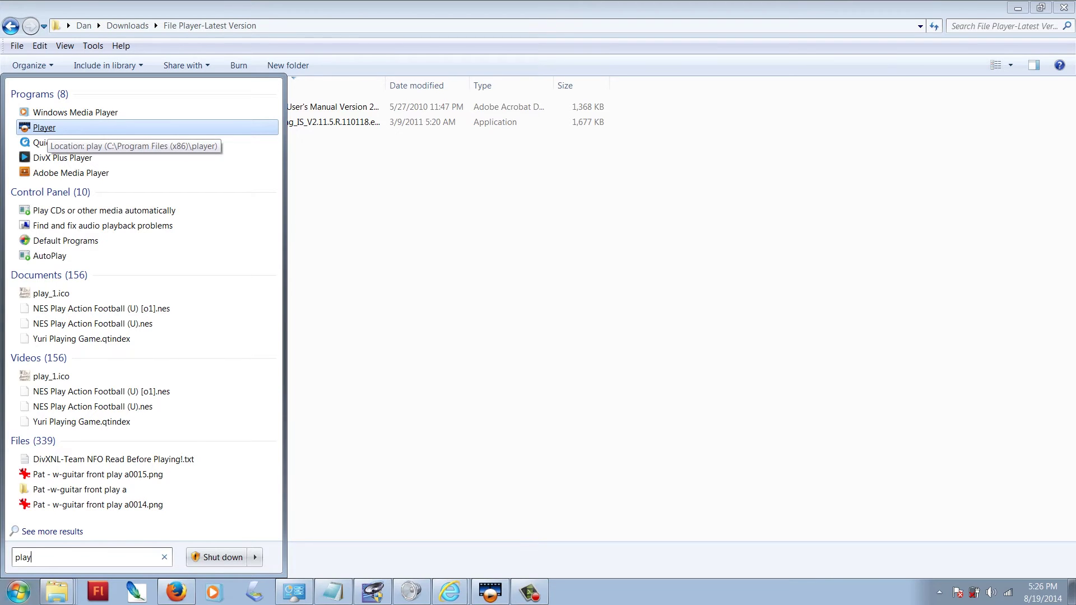
{"action": "left_click", "coordinate": [45, 128]}
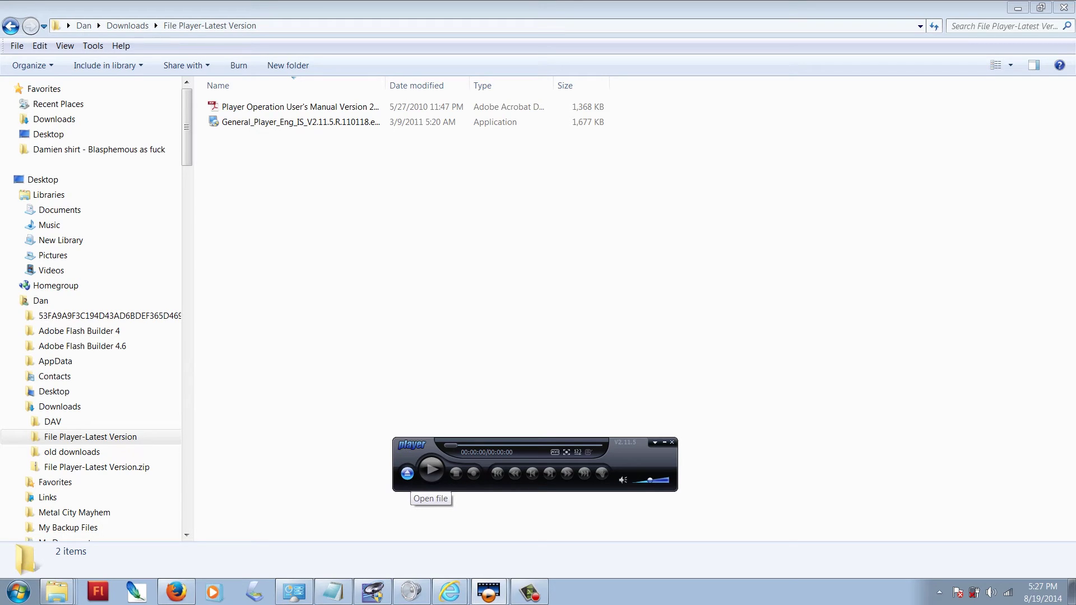
- Open the video HDCVI_ch1_main_20140818112243.dav from the DAV folder in Downloads in the player
{"action": "left_click", "coordinate": [407, 474]}
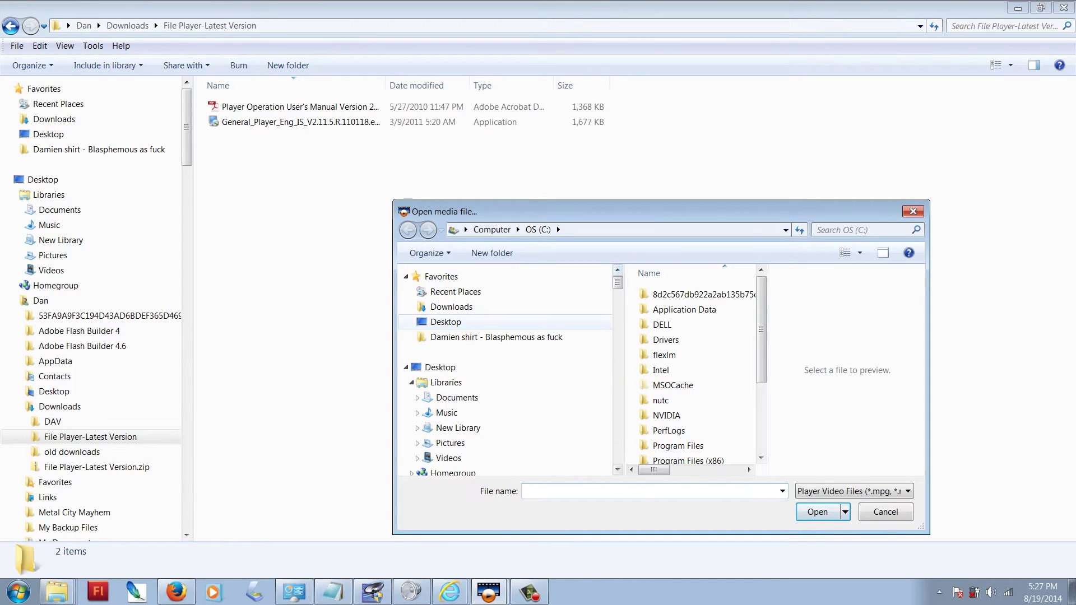
{"action": "left_click", "coordinate": [451, 307]}
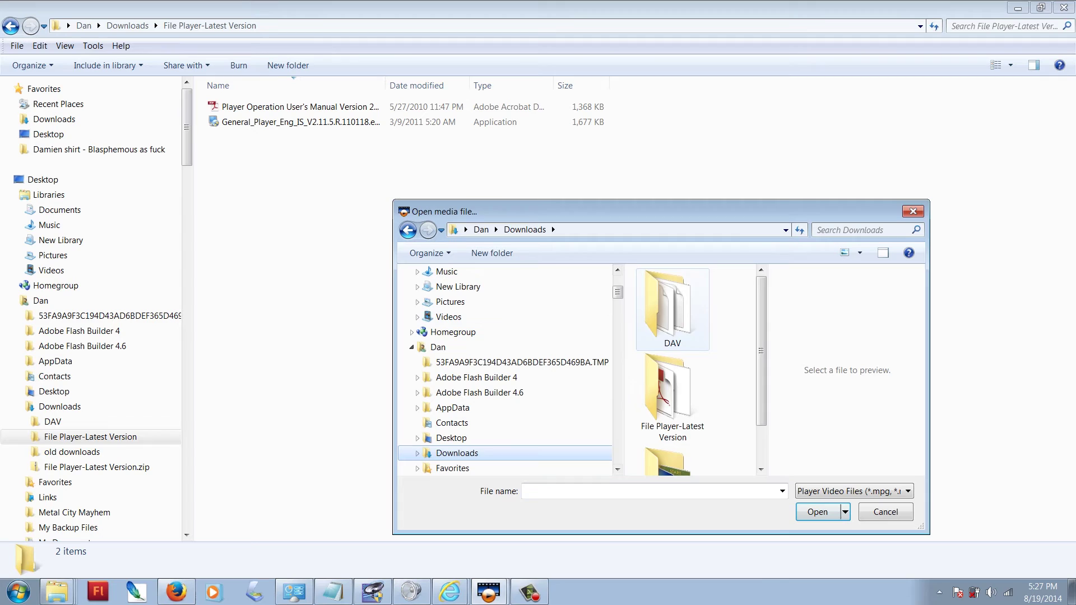
{"action": "double_click", "coordinate": [673, 308]}
{"action": "left_click", "coordinate": [709, 310]}
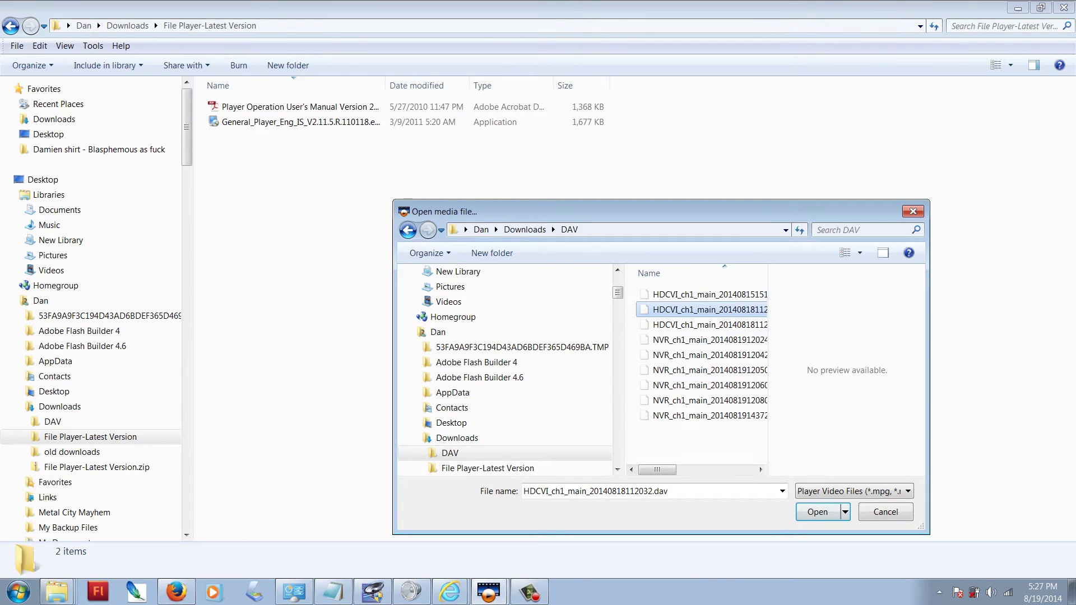
{"action": "left_click", "coordinate": [702, 325]}
{"action": "left_click", "coordinate": [702, 340]}
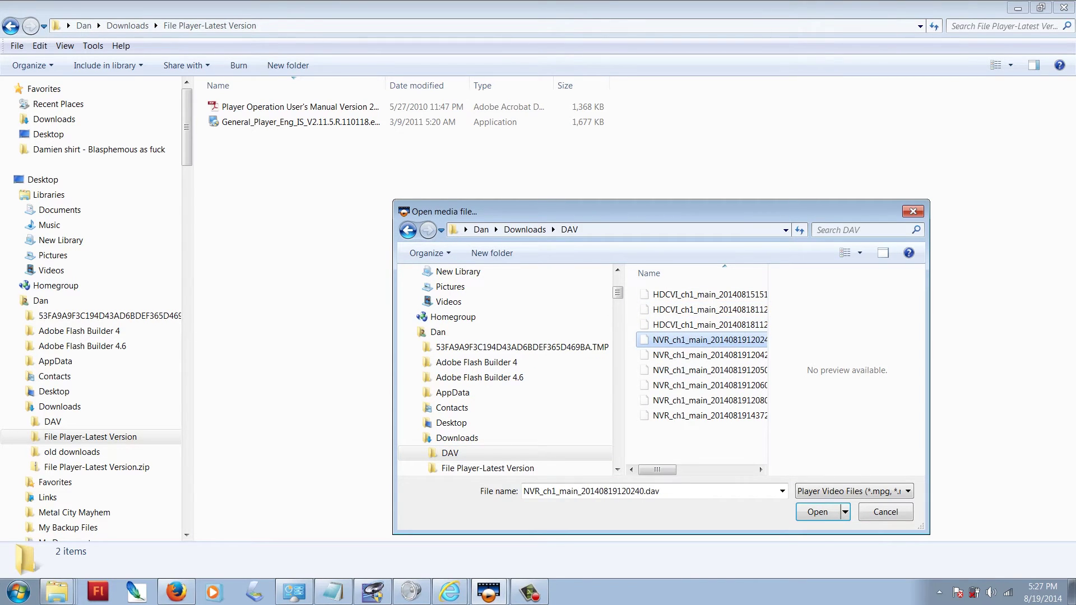
{"action": "left_click", "coordinate": [702, 325]}
{"action": "left_click", "coordinate": [817, 512]}
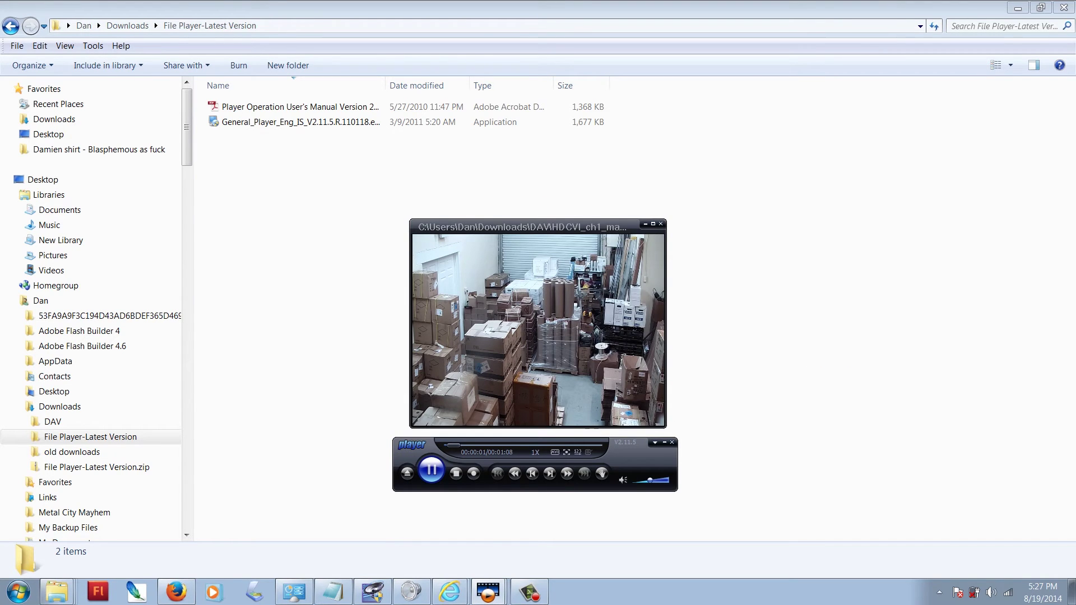
- Pause playback, convert the open DAV video to HDCVI_ch1_main_20140818112243.avi in the DAV folder, and leave the full-screen view
{"action": "left_click", "coordinate": [431, 471]}
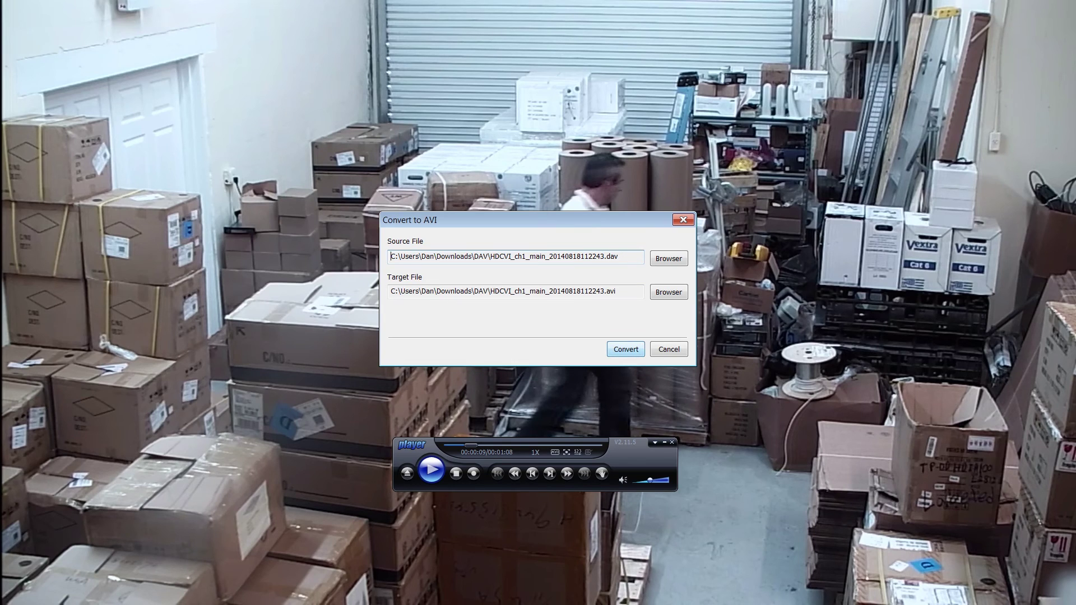
{"action": "key", "text": "Return"}
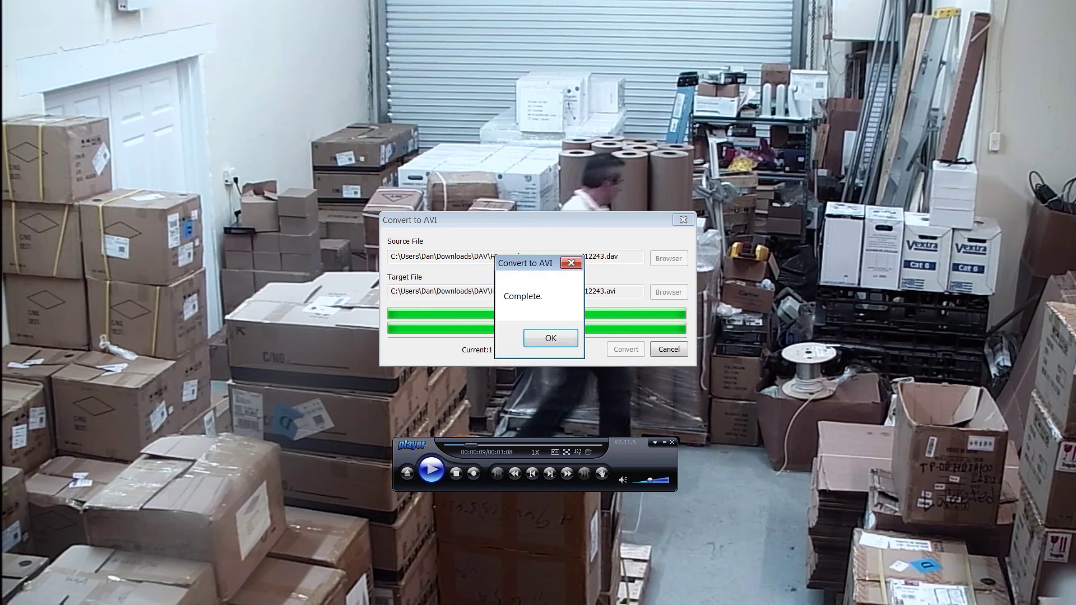
{"action": "key", "text": "Return"}
{"action": "key", "text": "Escape"}
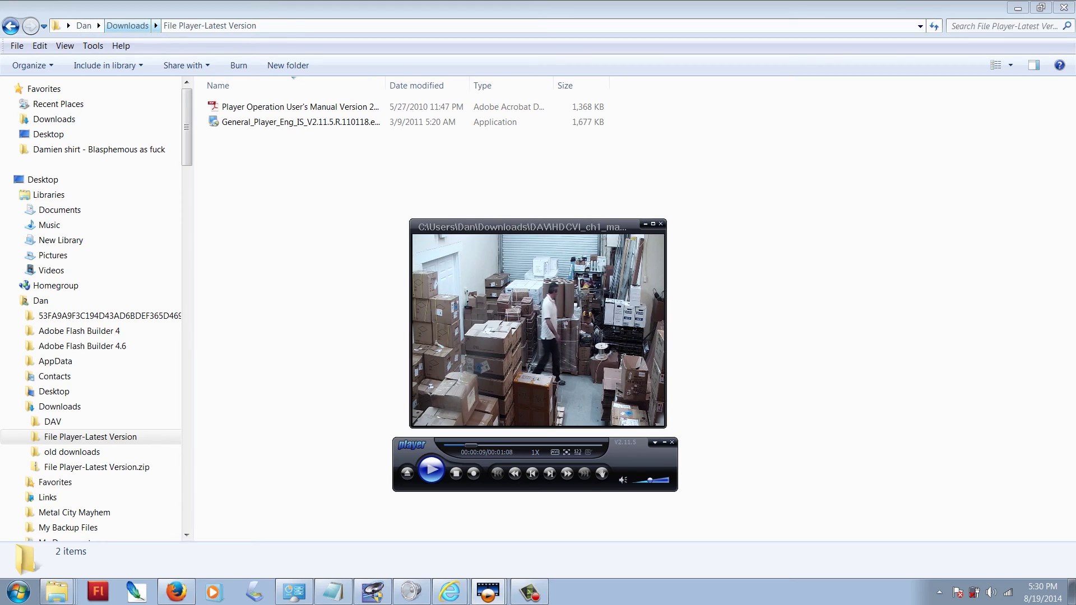
- Play the converted HDCVI_ch1_main_20140818112243.avi from the DAV folder in Downloads in Windows Media Player at full screen
{"action": "left_click", "coordinate": [127, 25]}
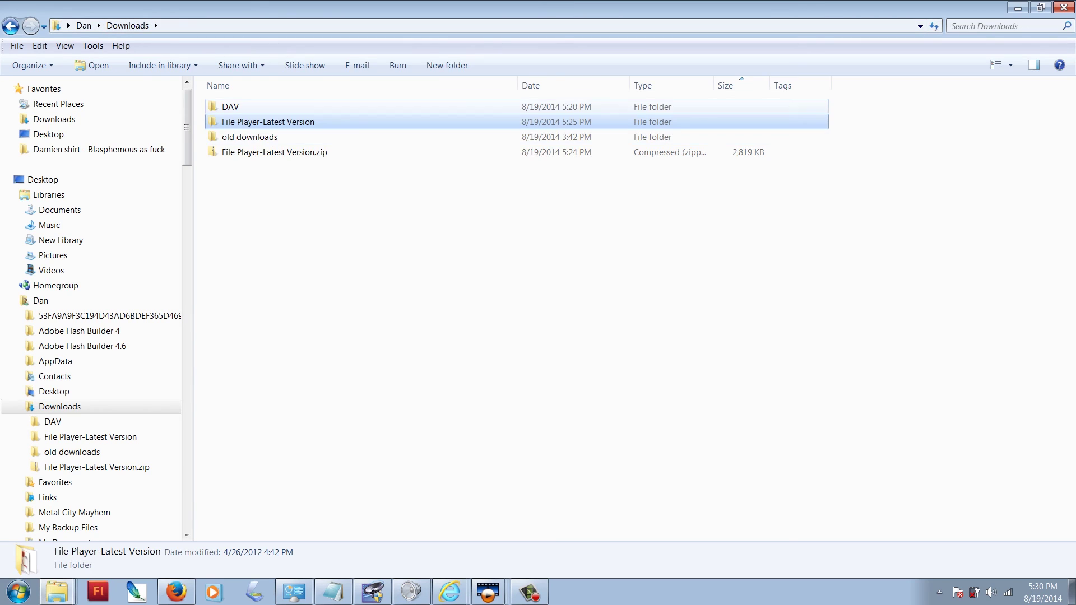
{"action": "double_click", "coordinate": [235, 106]}
{"action": "left_click", "coordinate": [292, 136]}
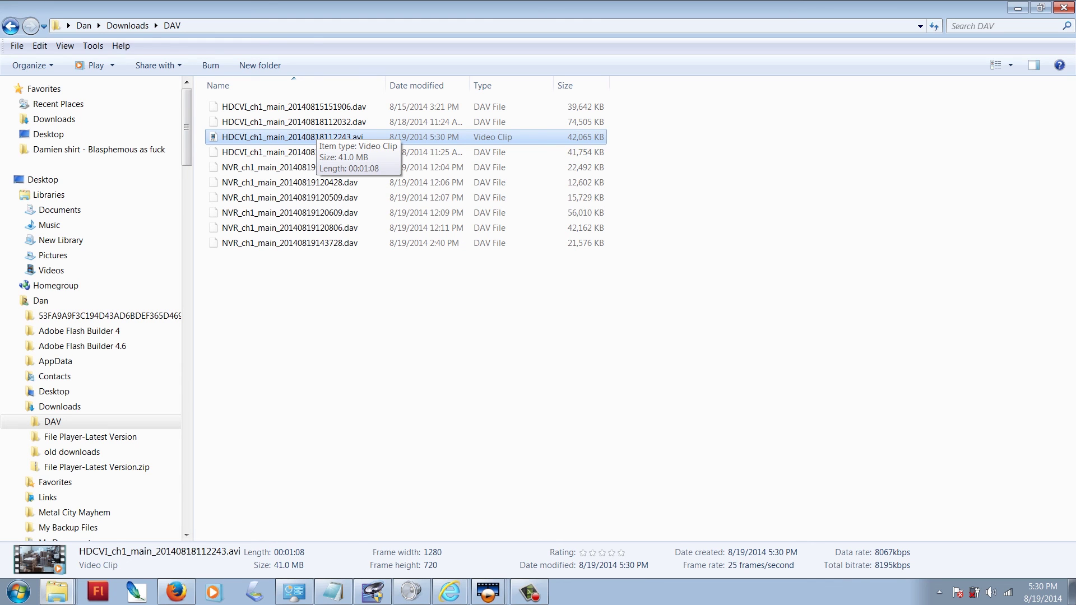
{"action": "double_click", "coordinate": [316, 137]}
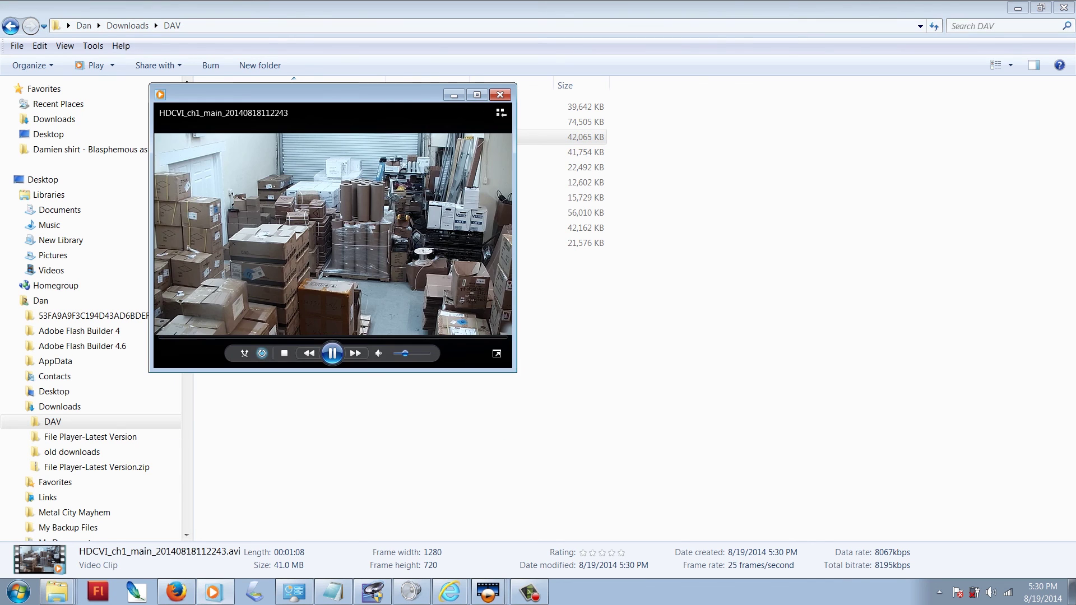
{"action": "key", "text": "alt+Return"}
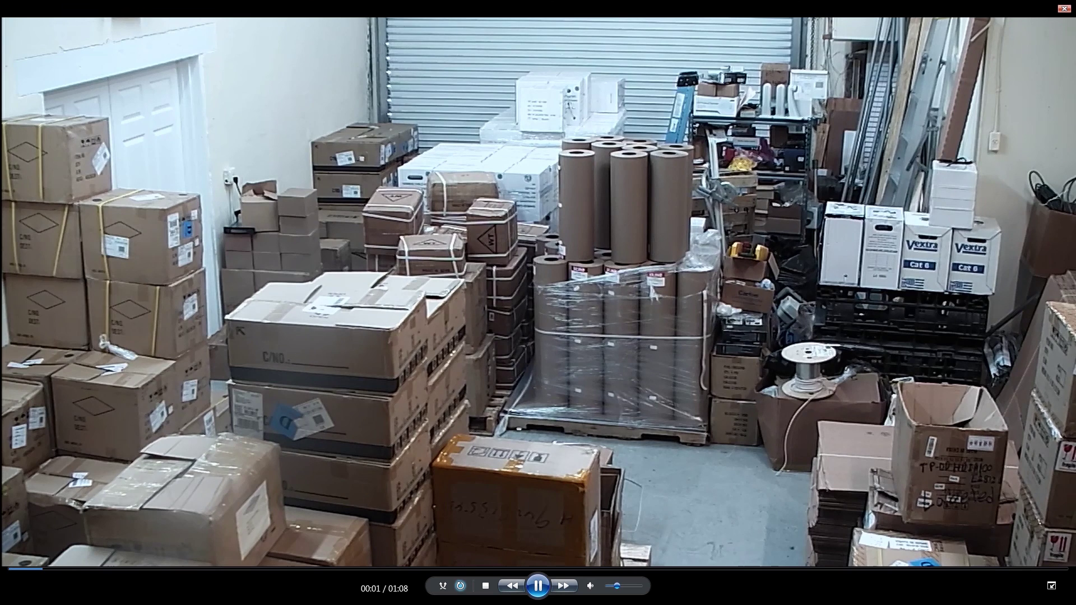